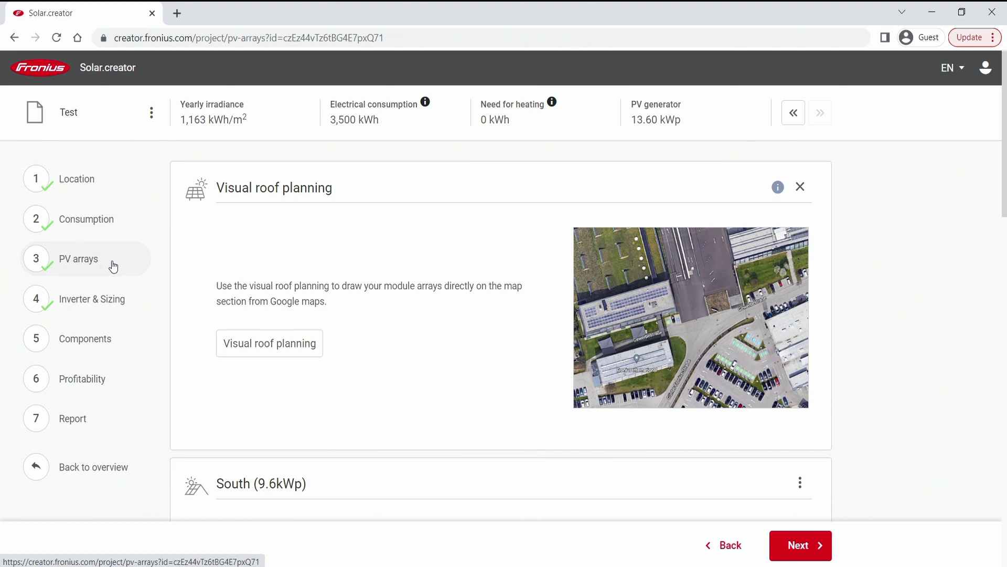
Step: Check the South (24 modules, 180°) and East (10 modules, 90°) arrays, then advance to Inverter & Sizing
scroll(479, 355, "down", 4)
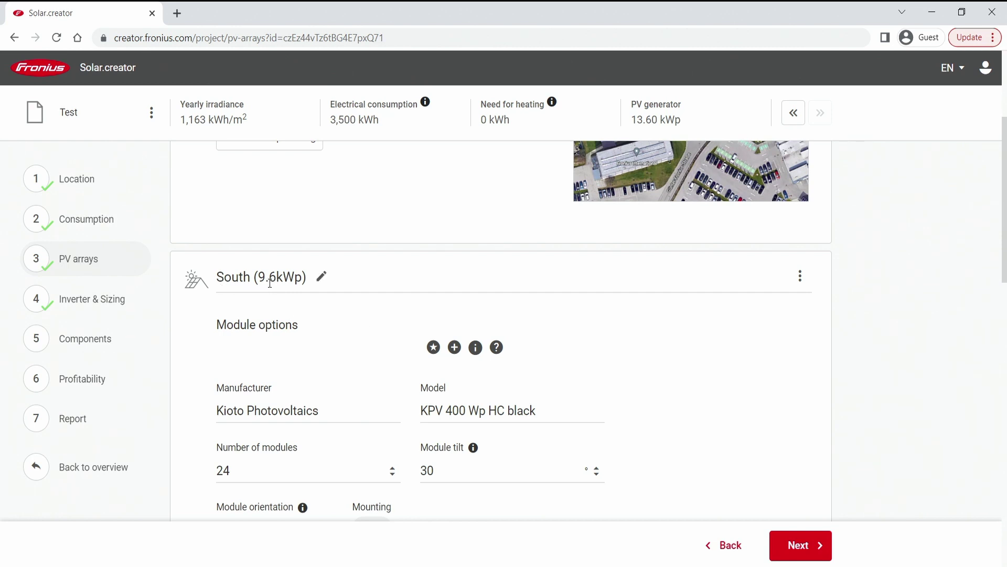
scroll(407, 319, "down", 3)
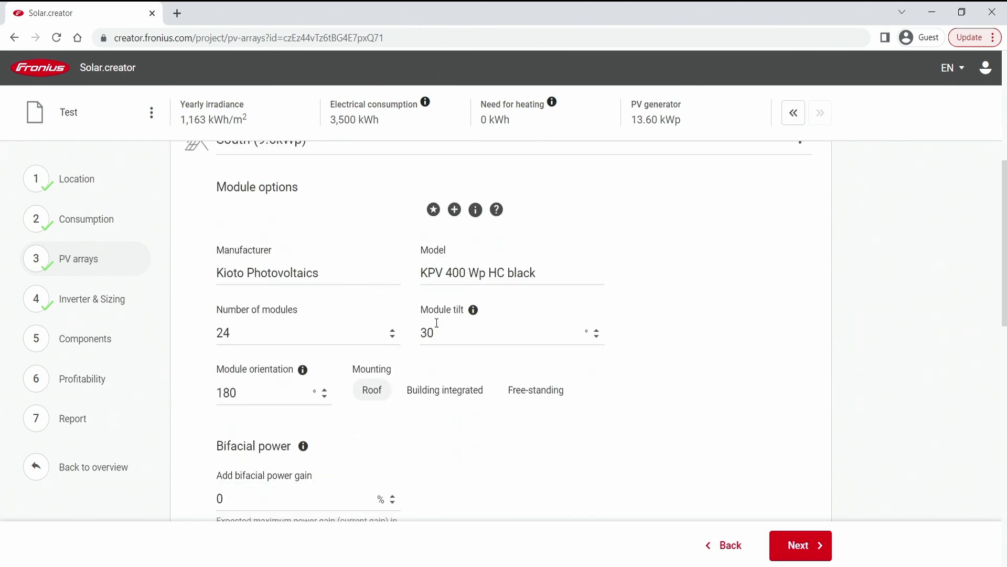
scroll(436, 322, "down", 5)
scroll(437, 323, "down", 1)
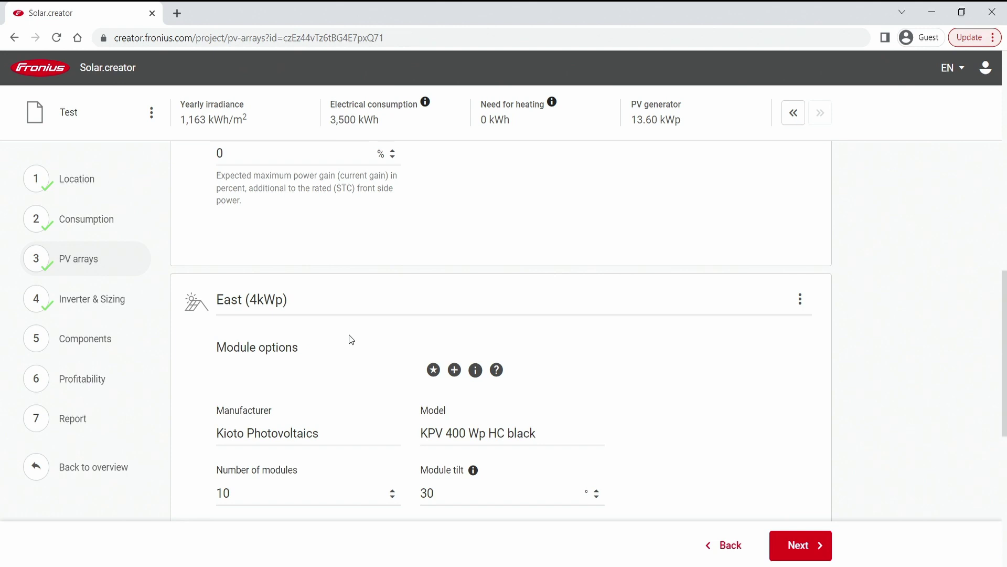
scroll(350, 339, "down", 3)
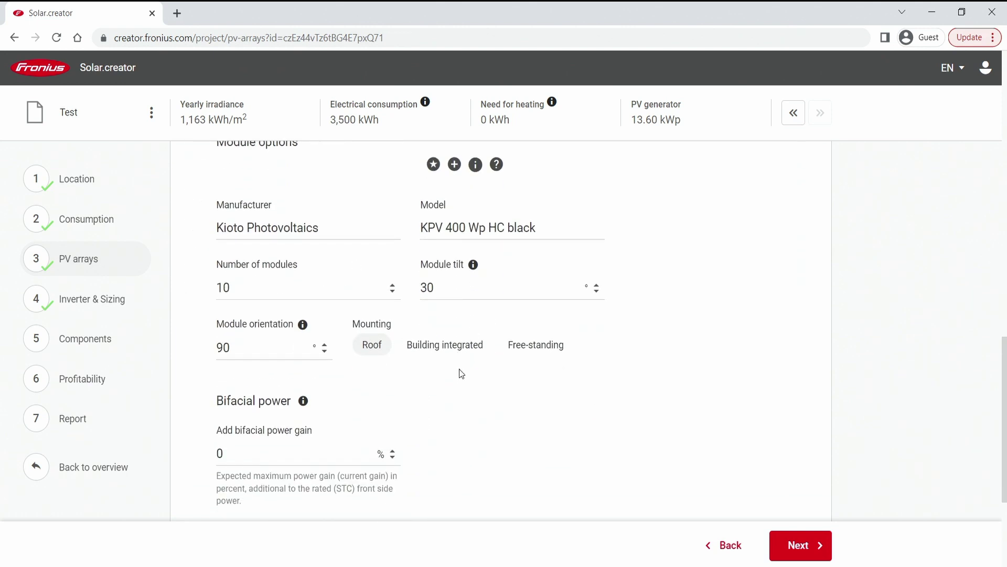
scroll(476, 418, "down", 3)
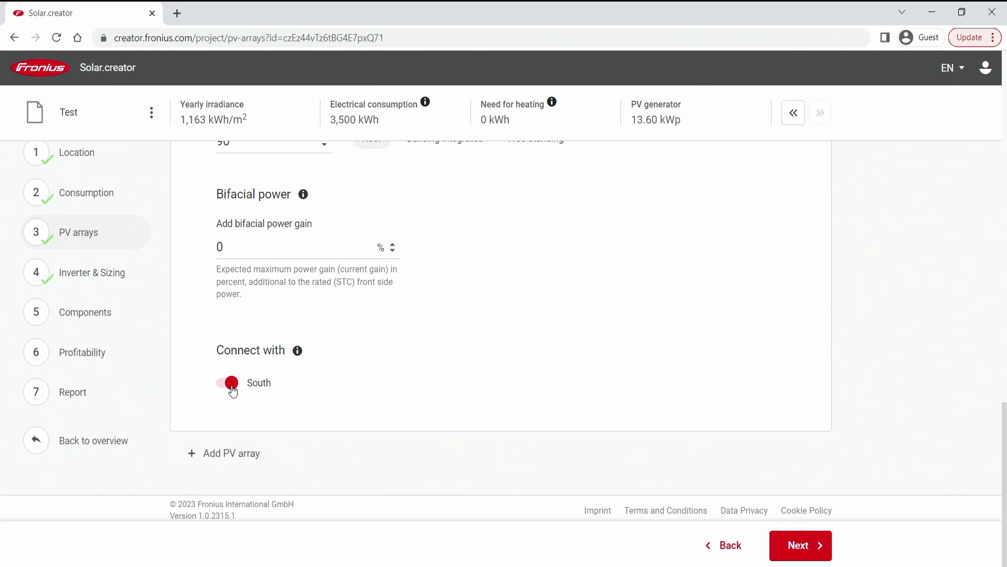
left_click(800, 544)
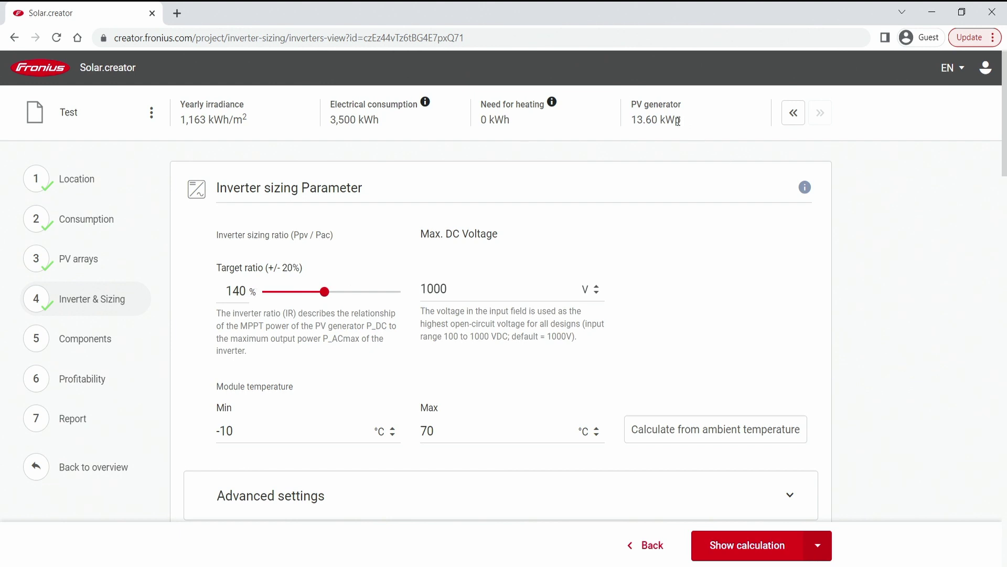
Step: Highlight the 13.60 kWp PV generator total in the Inverter & Sizing header
left_click_drag(684, 122, 634, 122)
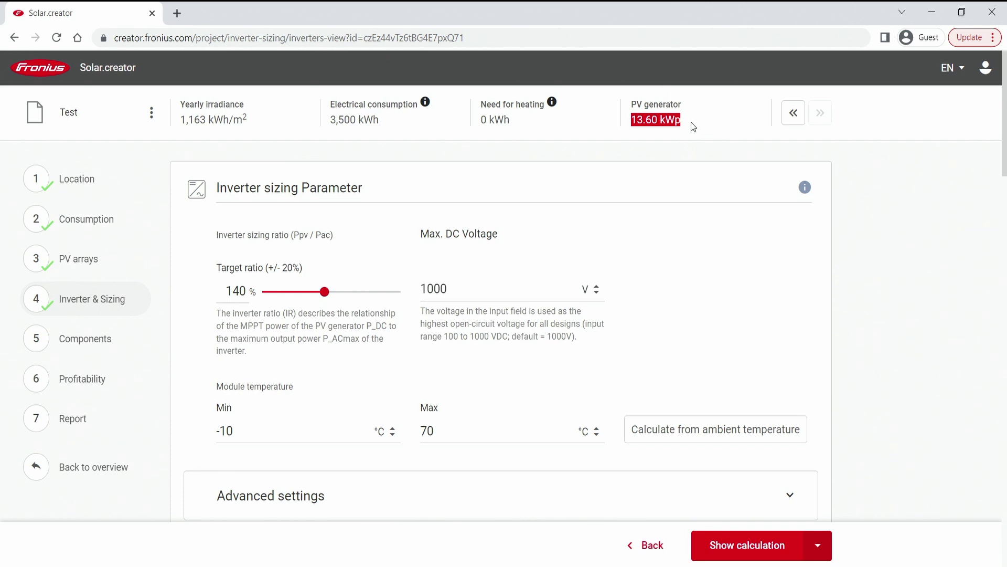
left_click(321, 292)
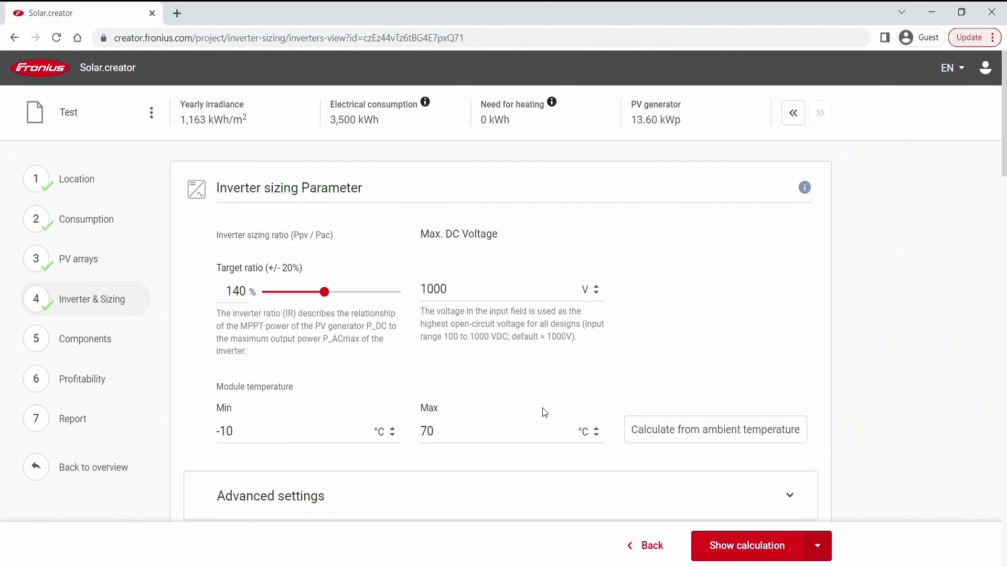
scroll(542, 407, "down", 3)
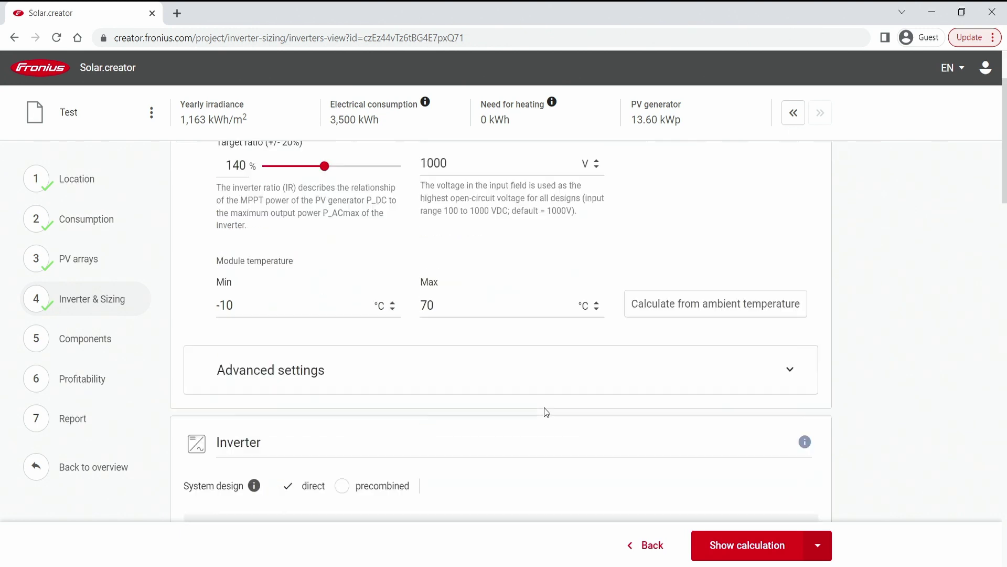
left_click(790, 361)
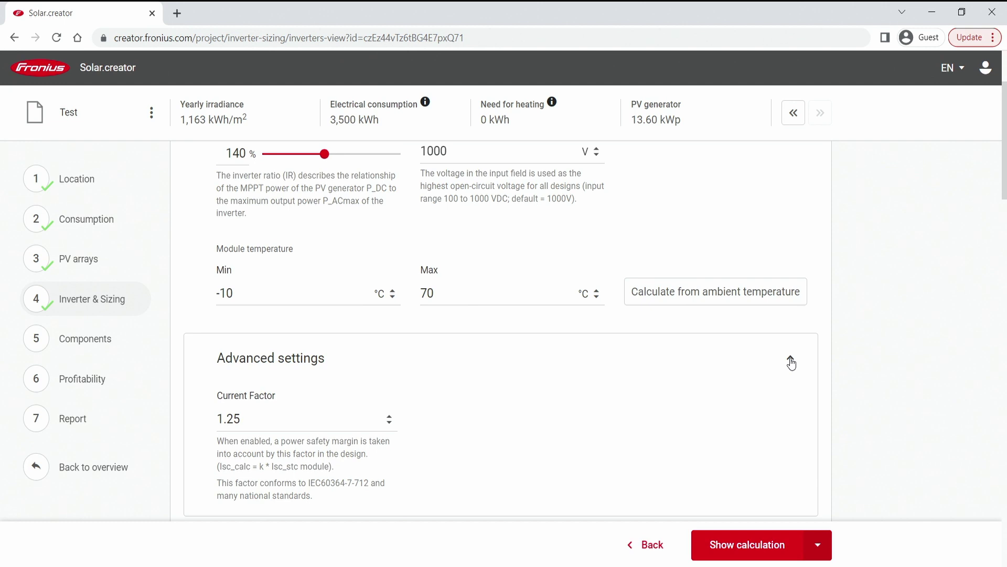
left_click(791, 362)
scroll(514, 328, "up", 4)
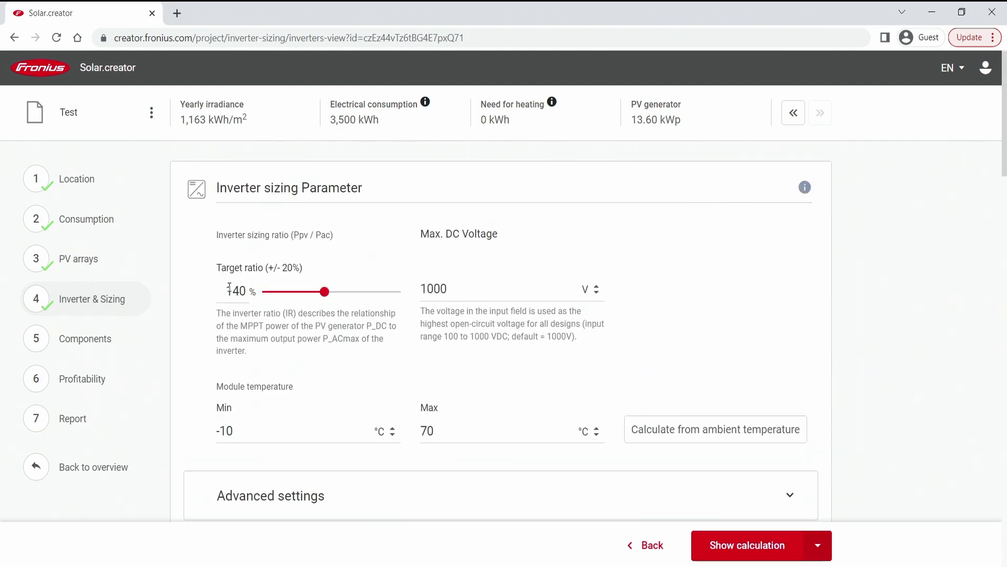
Step: Scroll down to the Best selection table listing Symo GEN24 3.0 Plus through 10.0 Plus
scroll(207, 315, "down", 7)
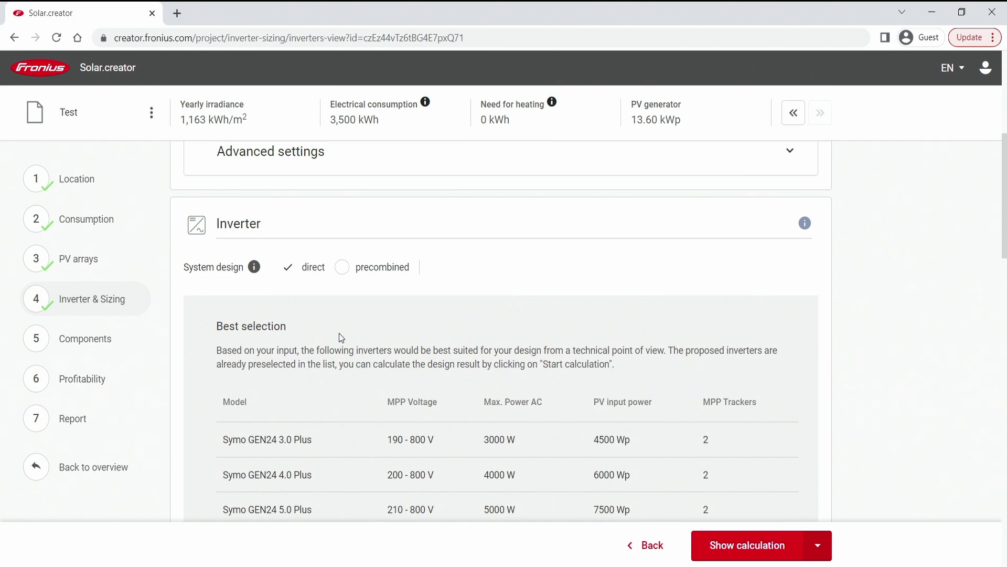
scroll(348, 357, "down", 4)
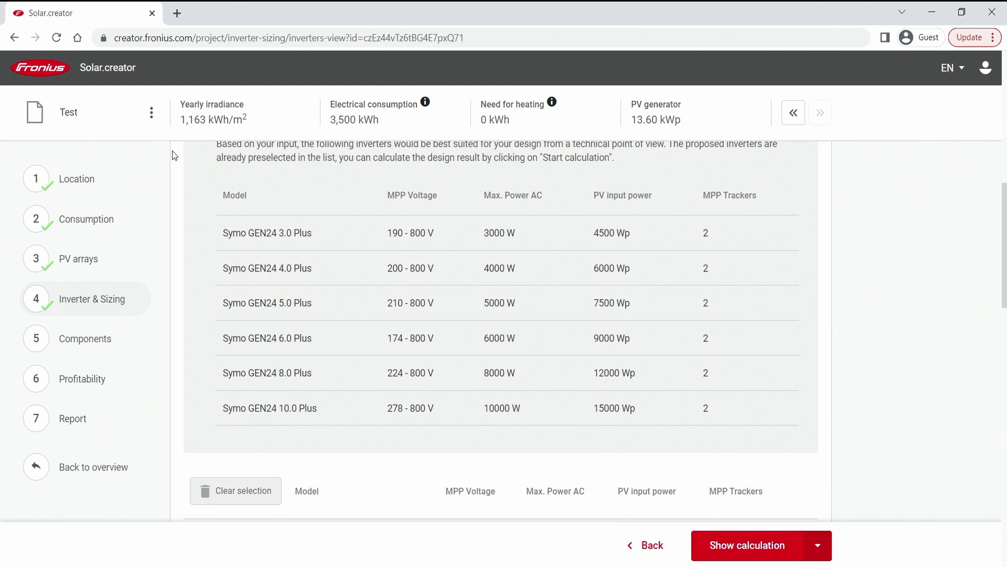
left_click(153, 117)
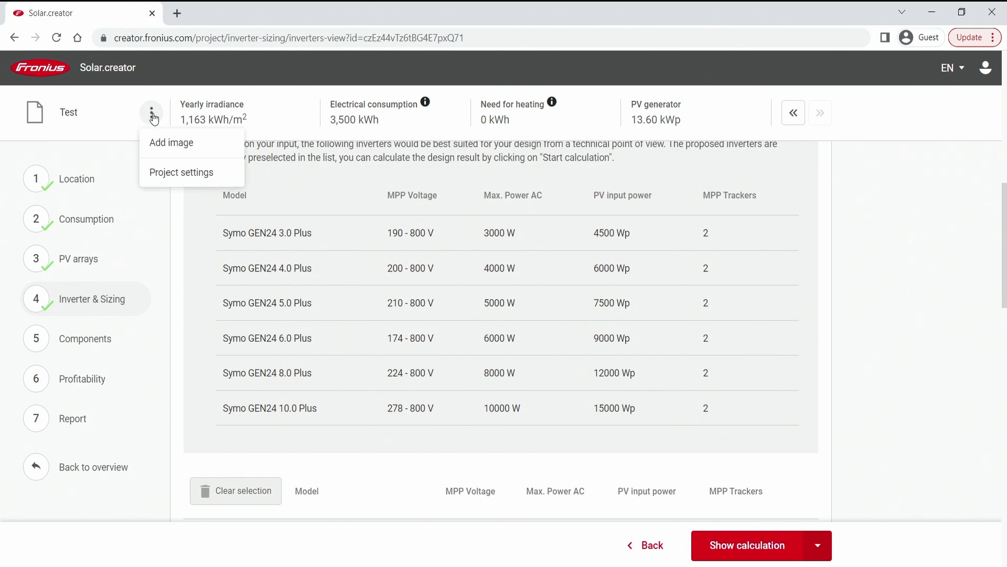
left_click(188, 174)
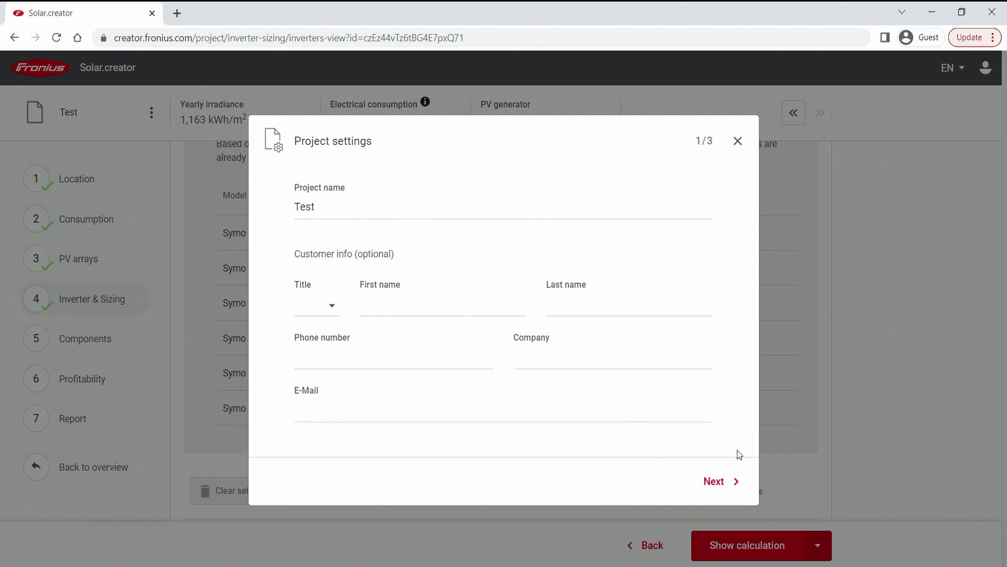
left_click(713, 483)
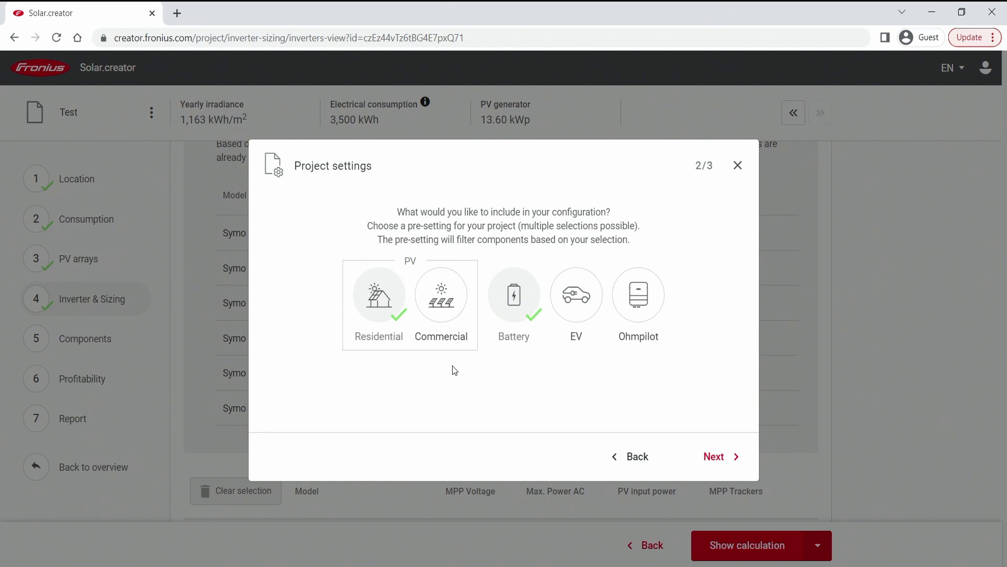
left_click(234, 385)
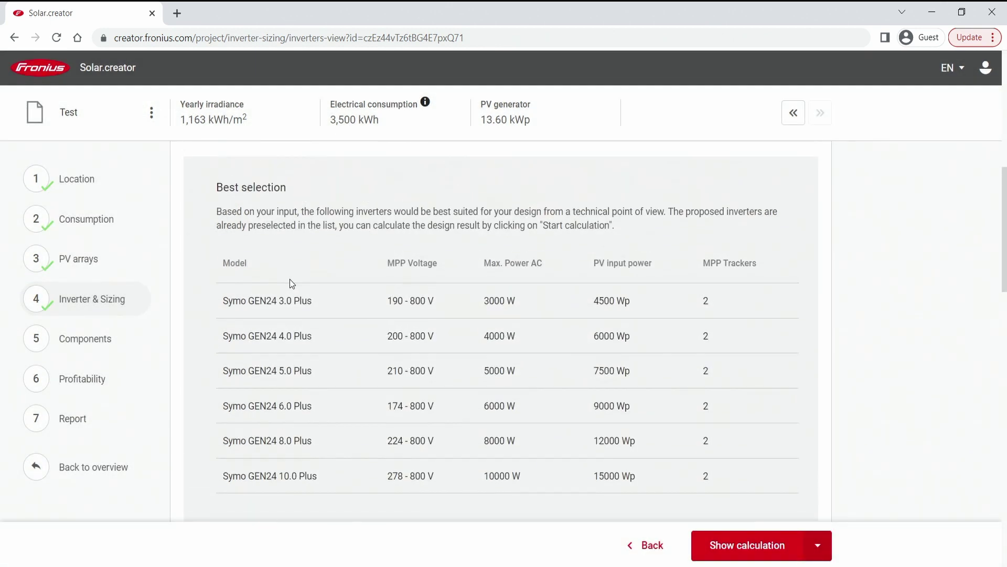
Step: Toggle the Symo 8.2-3-M on and off, then select the Symo 10.0-3-M
scroll(315, 386, "down", 3)
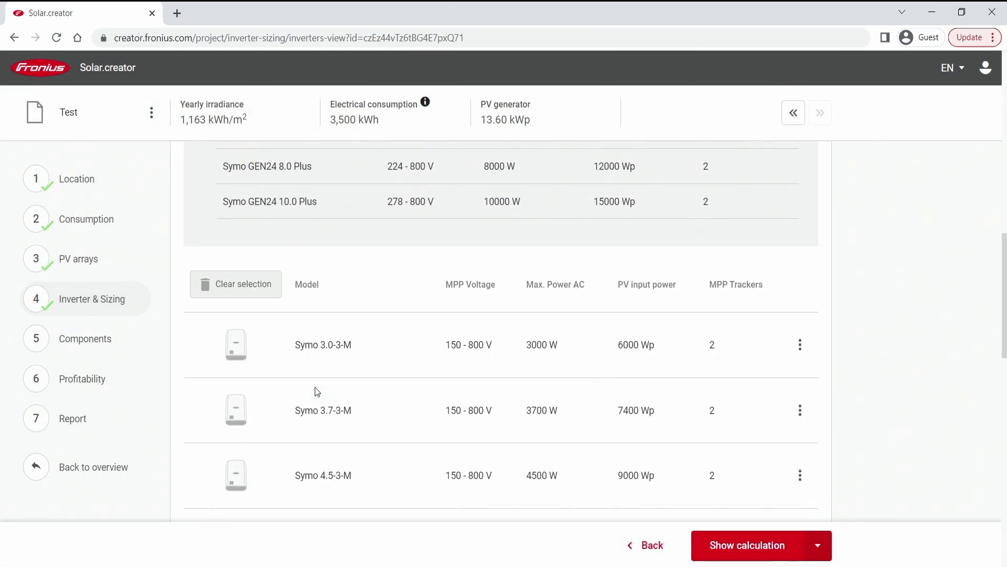
scroll(328, 360, "down", 1)
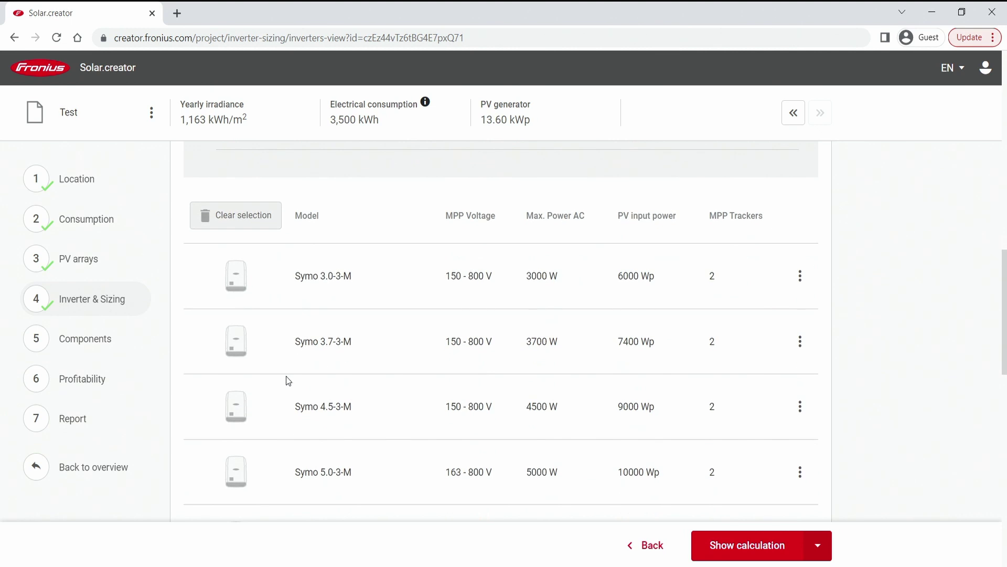
scroll(286, 379, "down", 5)
scroll(288, 381, "down", 2)
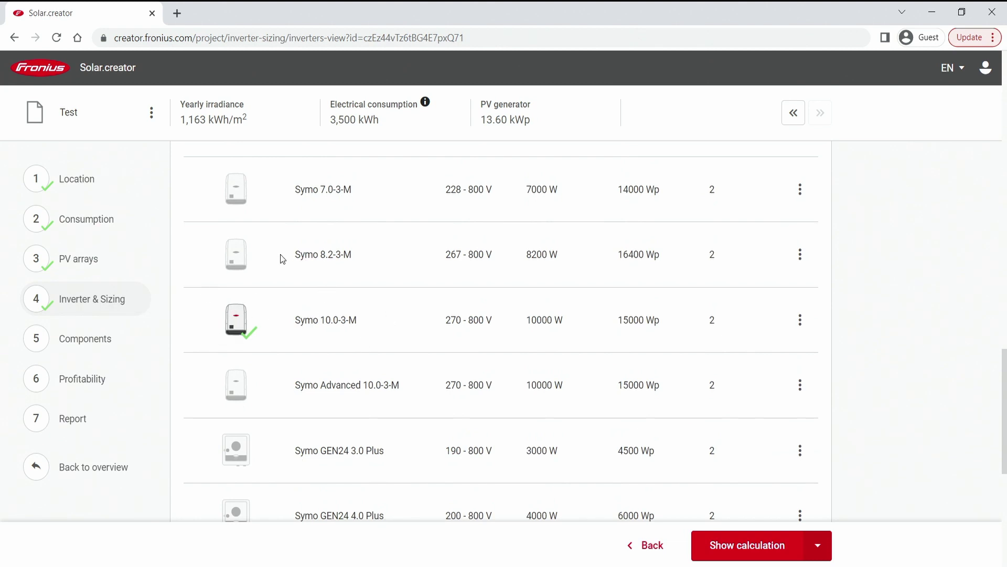
left_click(234, 257)
left_click(235, 260)
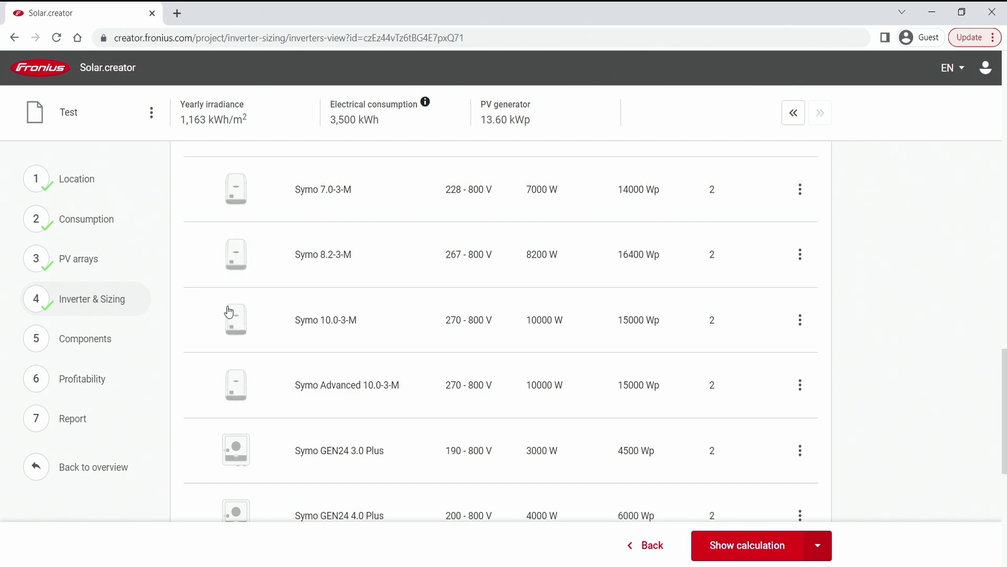
left_click(228, 315)
Step: Deselect the Symo GEN24 6.0 Plus from the inverters to compare
scroll(299, 385, "down", 6)
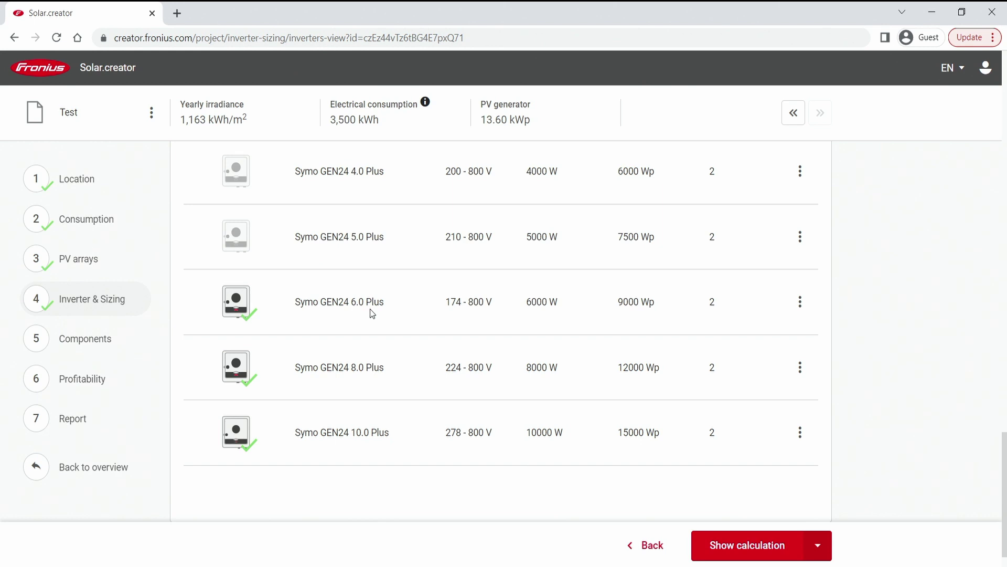
left_click(235, 304)
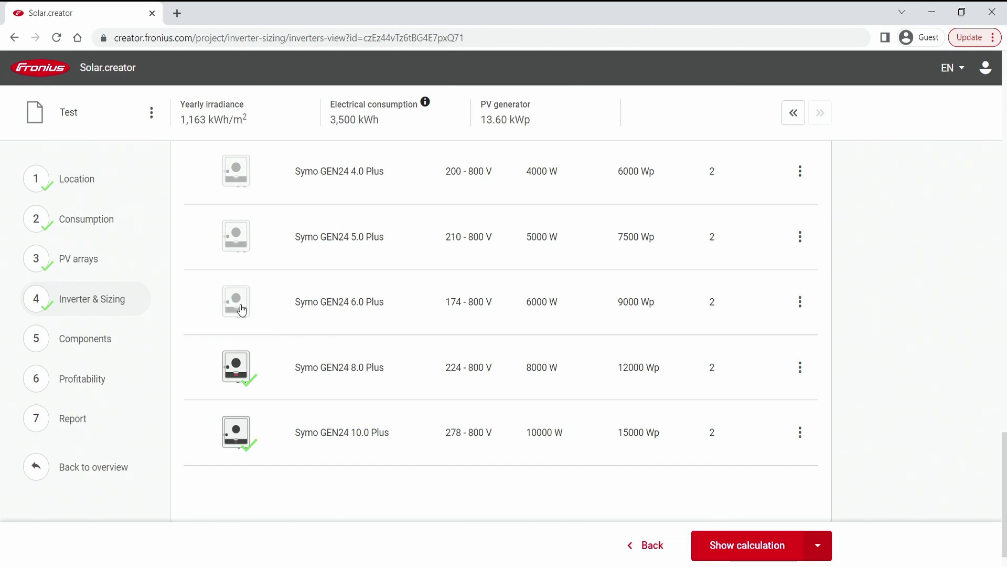
scroll(545, 356, "up", 4)
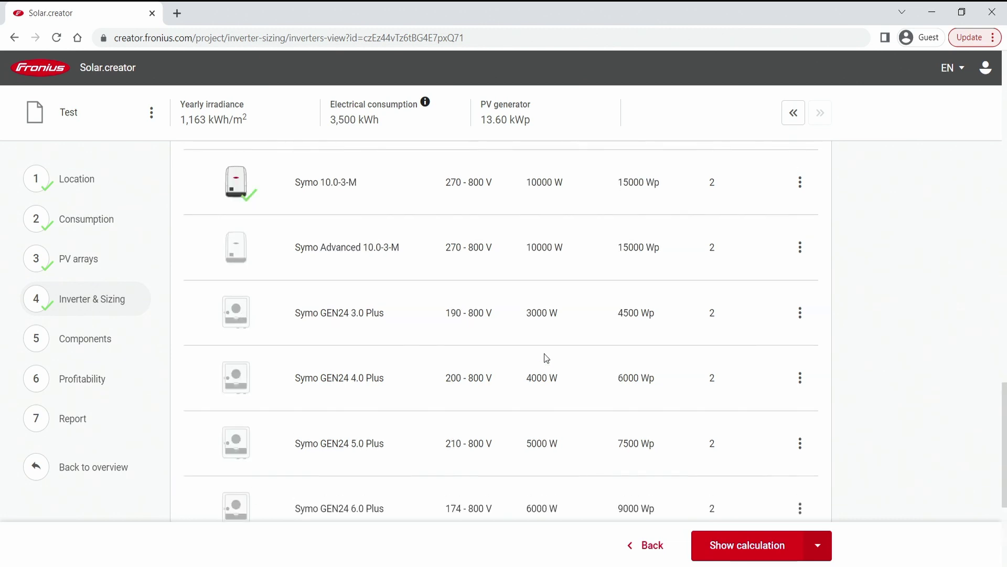
scroll(543, 354, "up", 15)
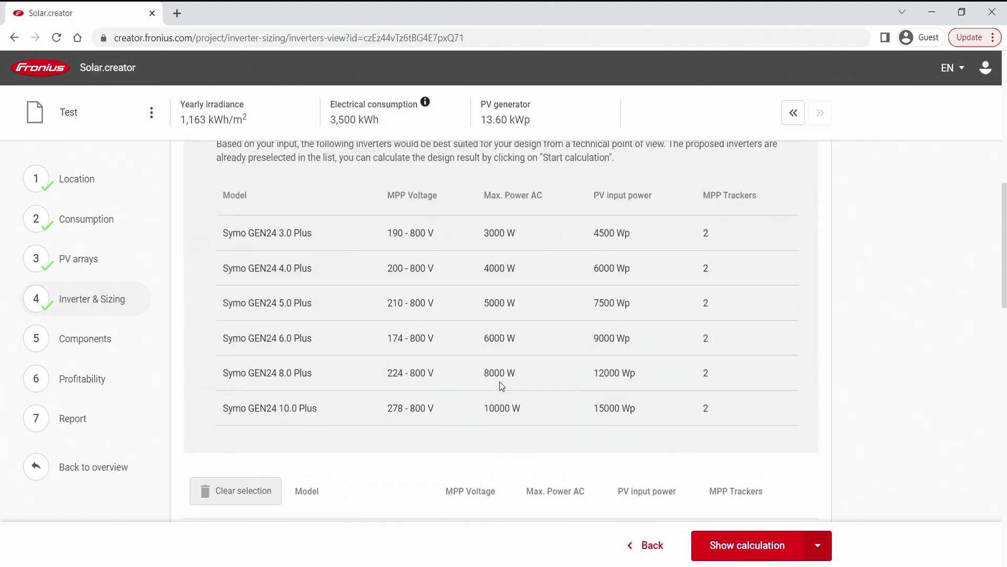
Step: Calculate the sizing for the selected inverters with Show calculation
scroll(499, 386, "up", 11)
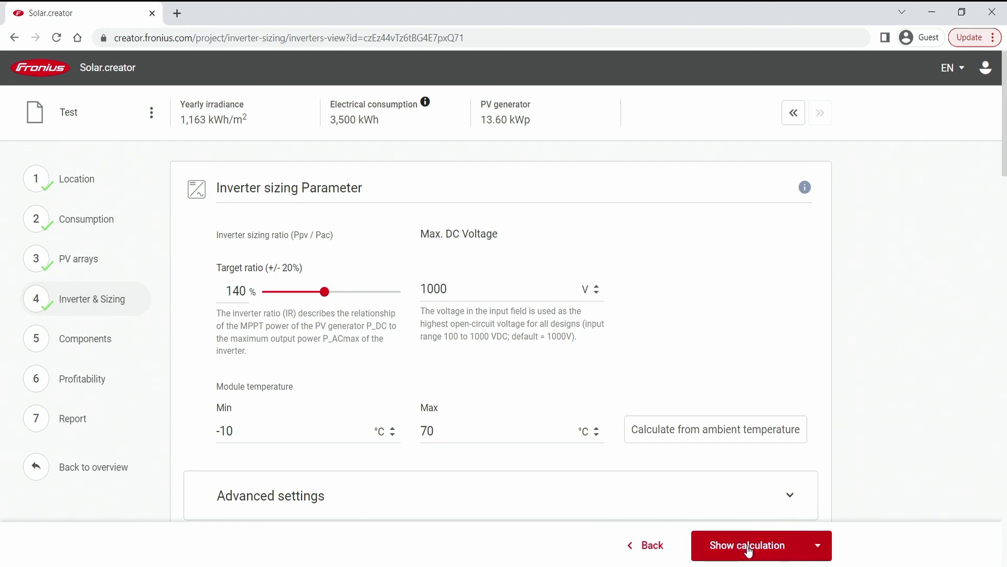
left_click(819, 550)
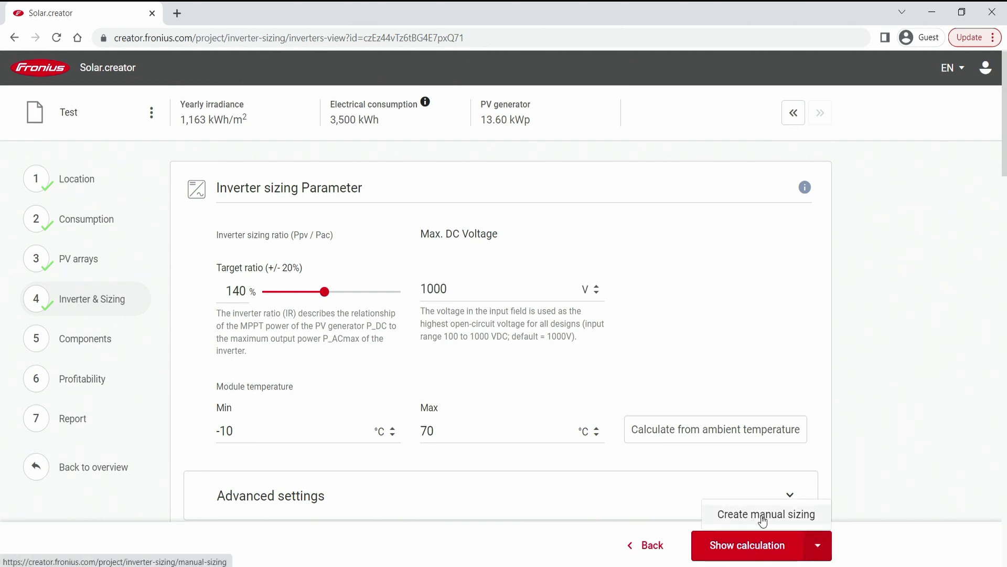
left_click(749, 550)
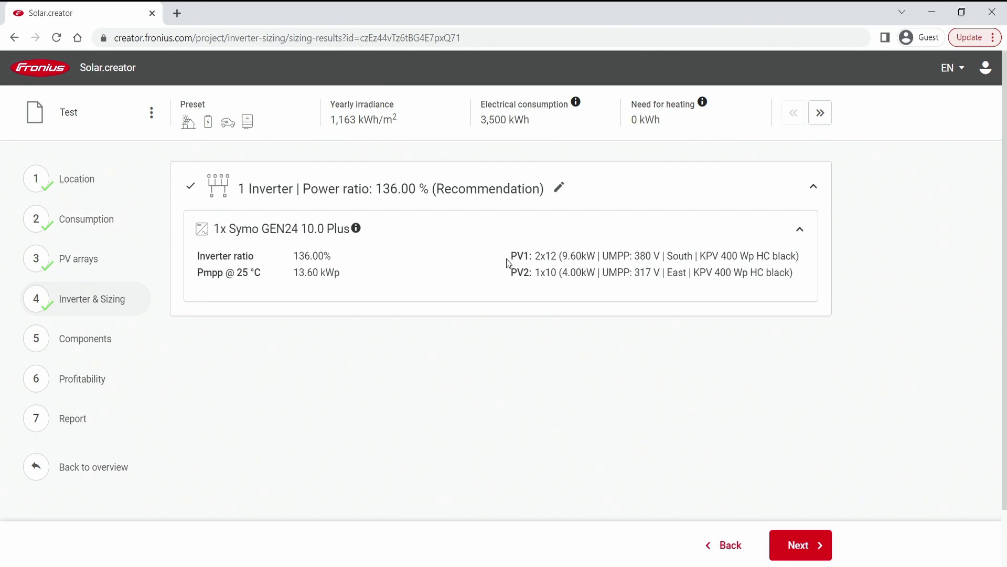
Step: Highlight PV1 South and the PV2 1x10 East string in the sizing result lines
left_click_drag(510, 258, 599, 257)
left_click_drag(692, 256, 666, 255)
left_click_drag(535, 272, 556, 272)
left_click_drag(667, 272, 689, 273)
left_click(624, 314)
Step: Open PV string adjustment for the proposed Symo GEN24 10.0 Plus sizing
left_click(559, 189)
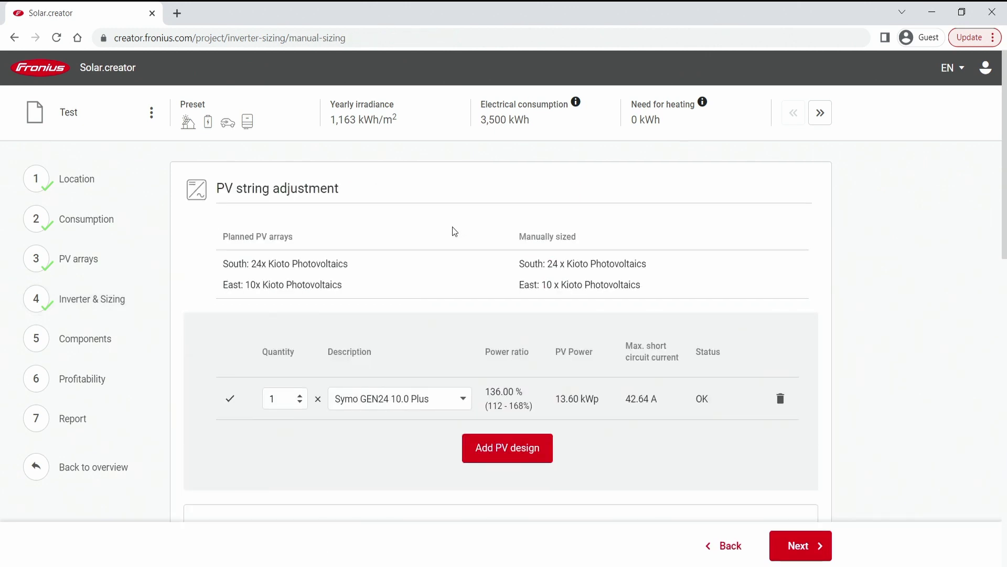
scroll(351, 326, "down", 1)
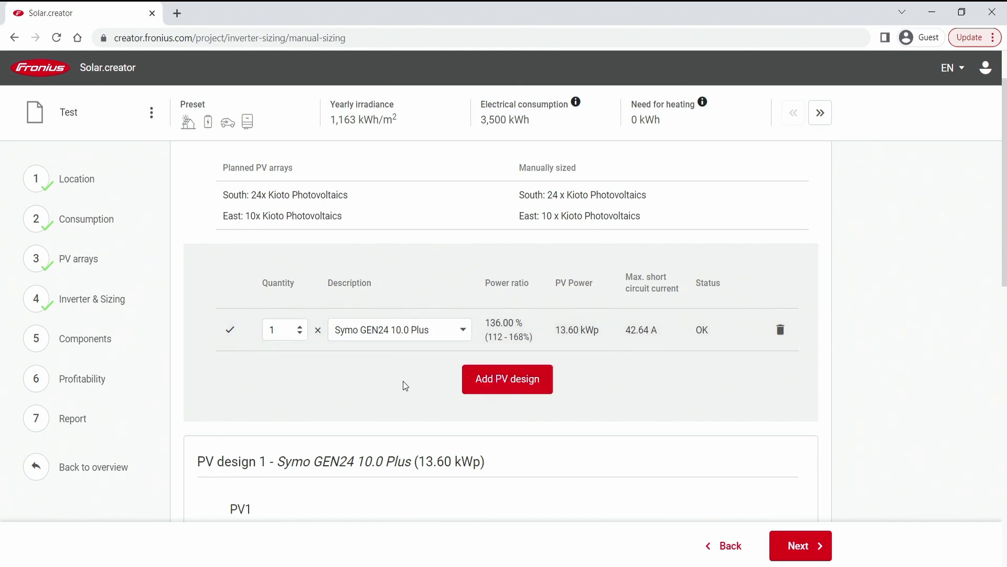
scroll(421, 320, "down", 4)
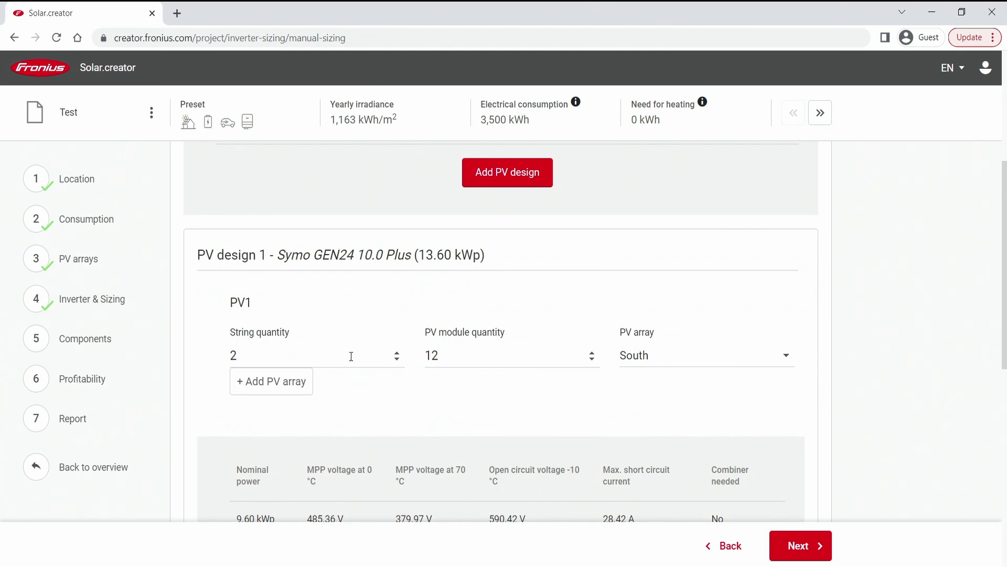
scroll(278, 317, "down", 1)
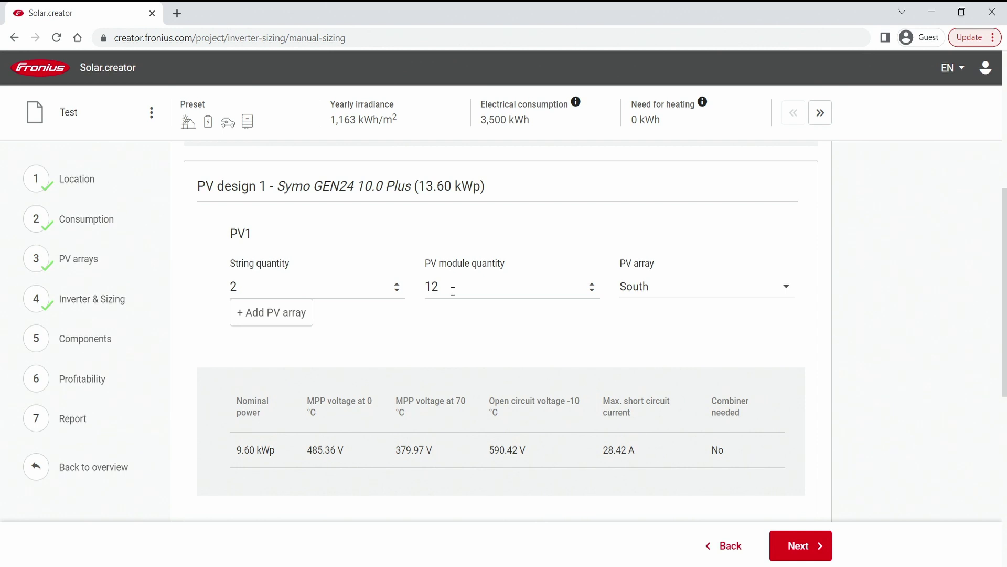
left_click(664, 294)
left_click(521, 321)
scroll(456, 330, "down", 1)
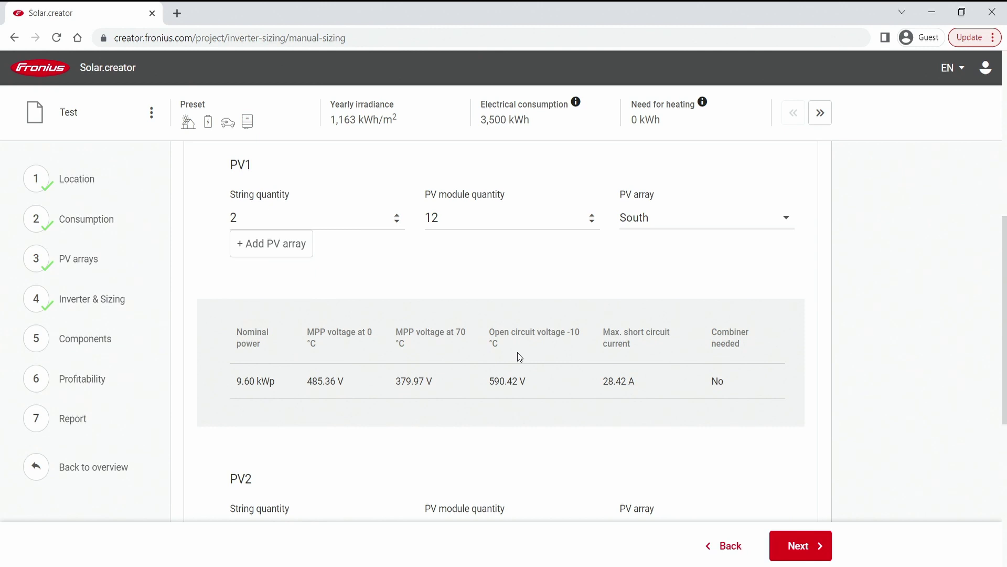
left_click_drag(565, 329, 505, 346)
left_click_drag(530, 383, 493, 381)
left_click(524, 394)
scroll(503, 341, "up", 2)
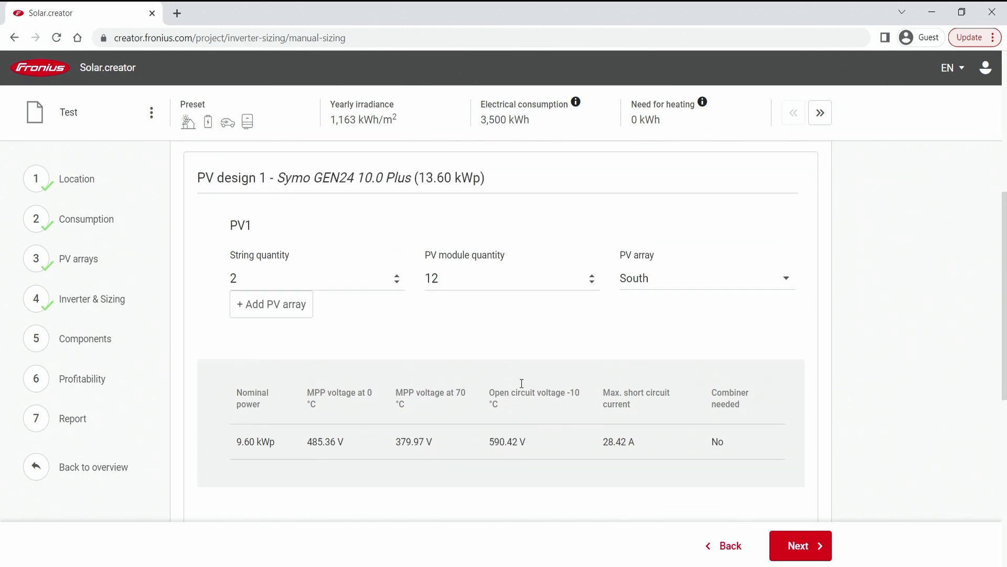
scroll(467, 326, "down", 1)
scroll(503, 341, "down", 5)
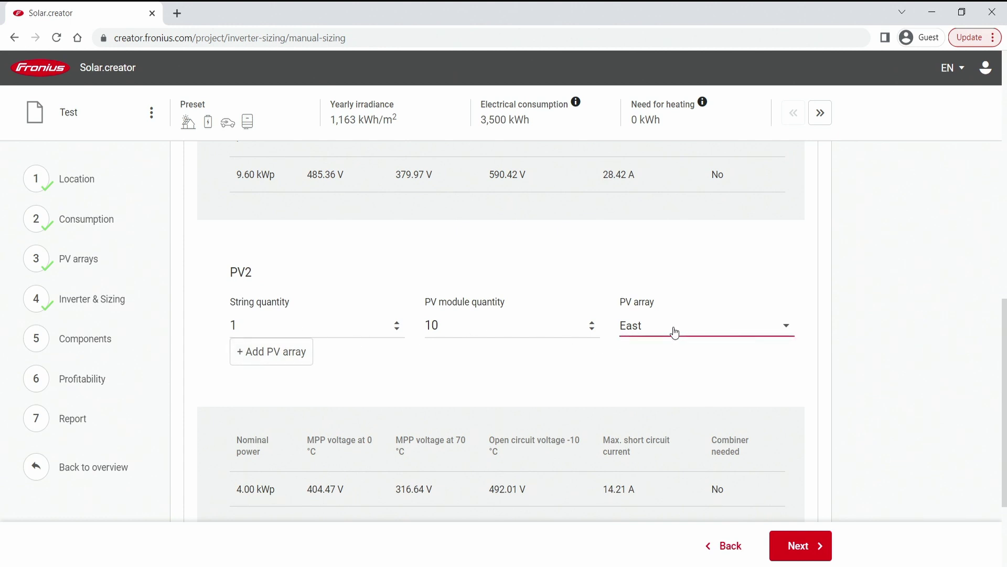
scroll(529, 375, "down", 3)
left_click_drag(533, 351, 488, 351)
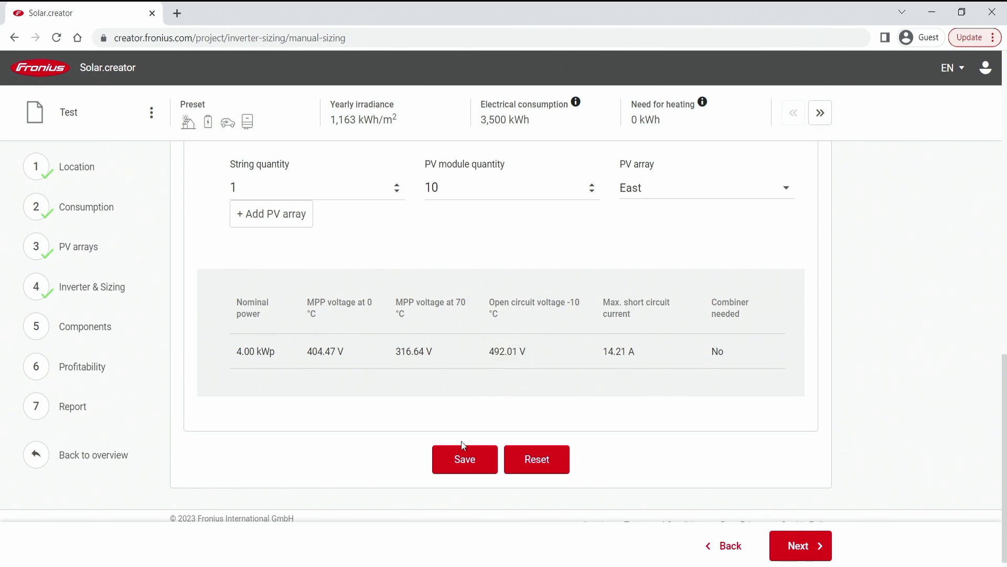
Step: Save the manual PV design with 24 South and 10 East modules
left_click(464, 459)
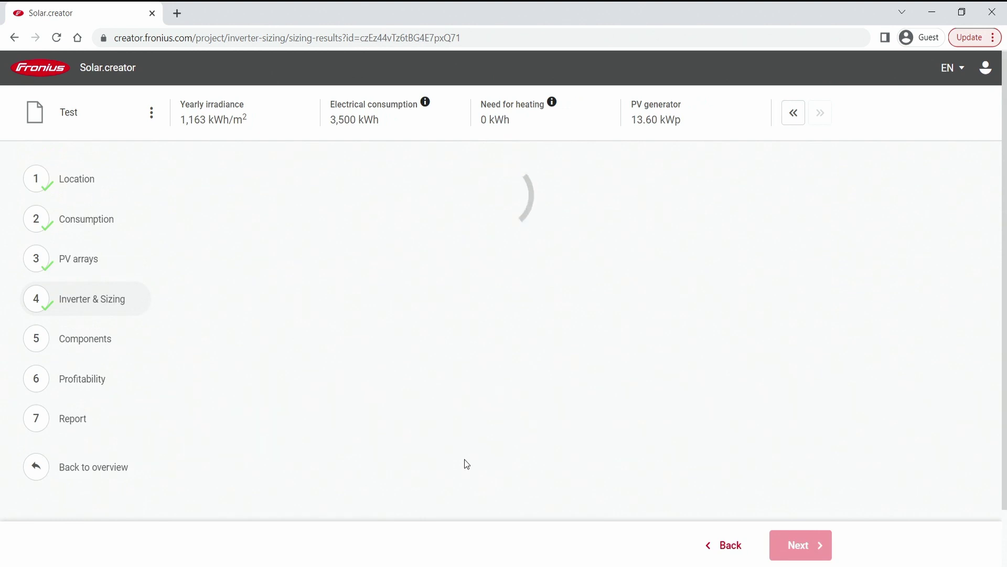